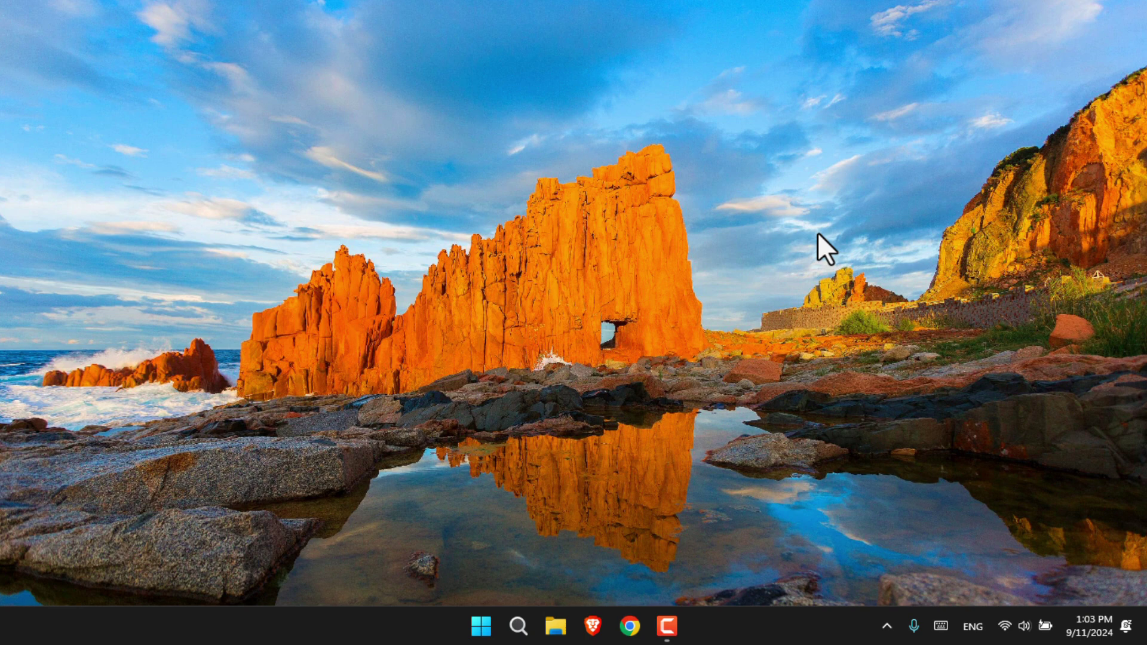
Open This PC in File Explorer and refresh so CD Drive (F:) WD Unlocker appears
key(super+e)
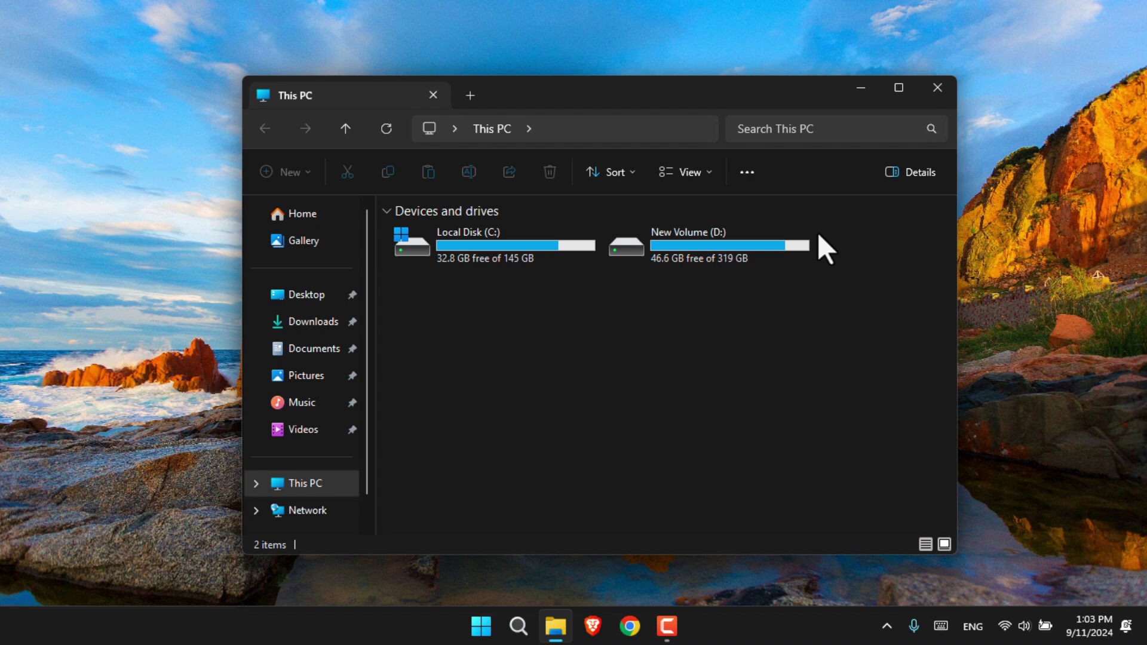
click(387, 129)
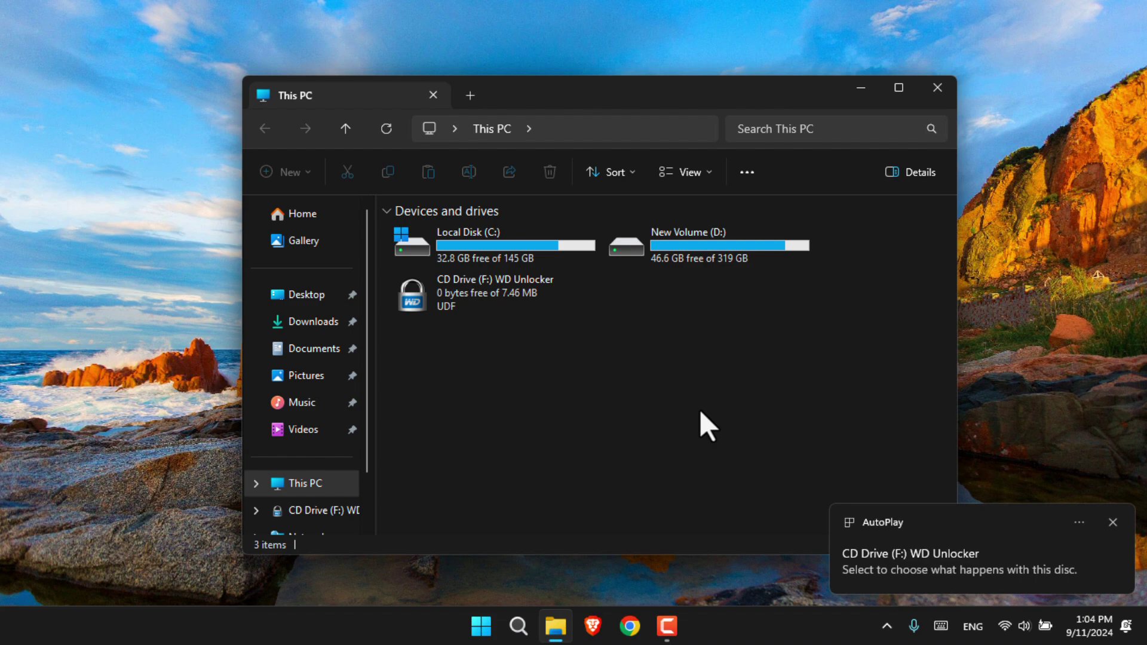
Close File Explorer and initialize Disk 1 as GPT in Disk Management, which returns Access is denied
click(935, 91)
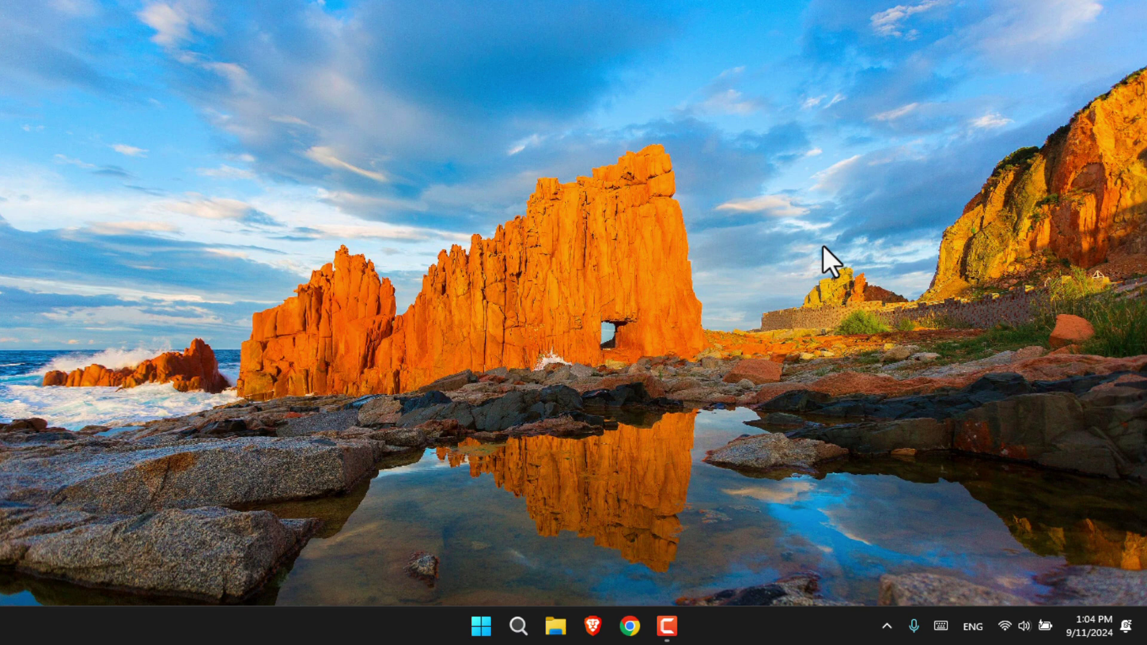
key(super+x)
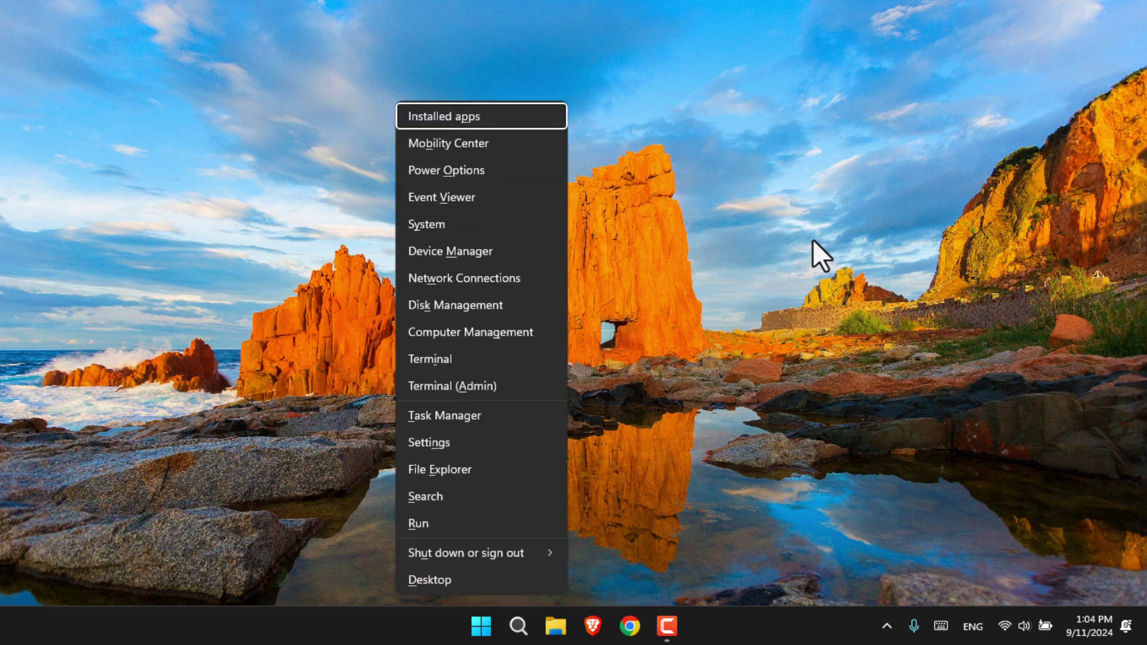
click(501, 304)
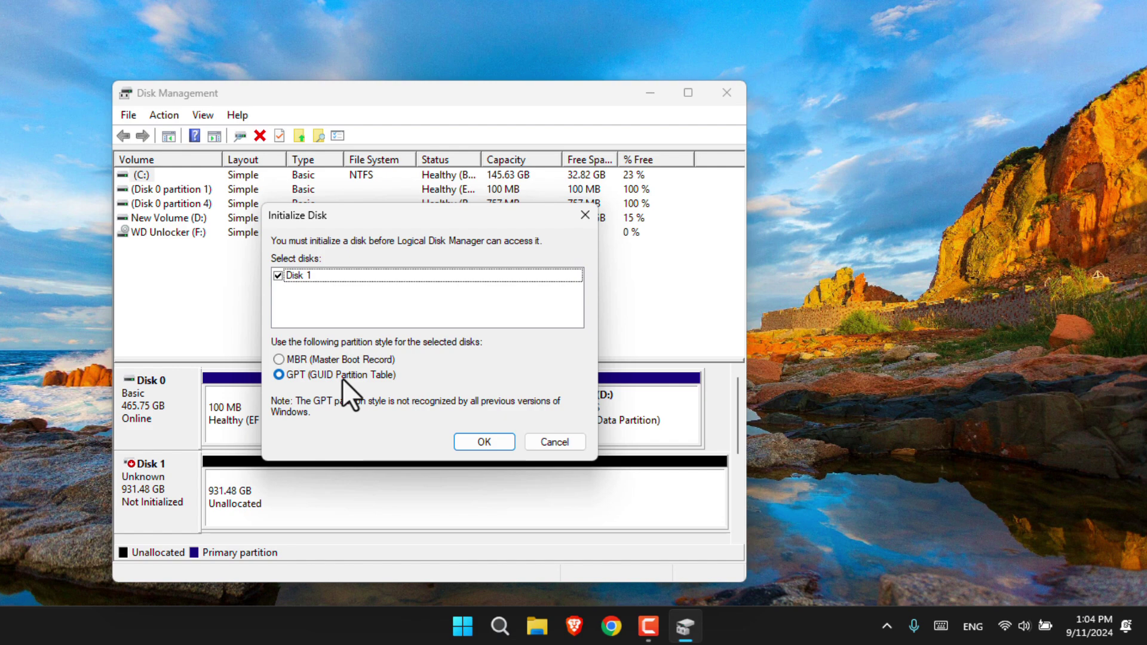
click(471, 445)
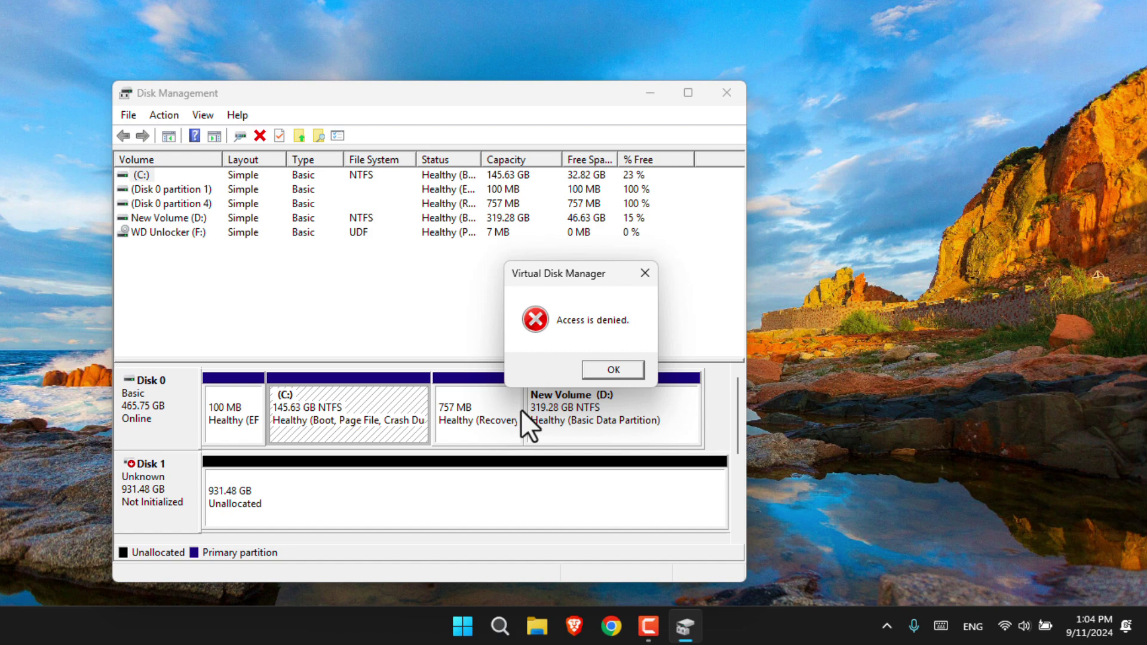
drag(544, 272, 424, 279)
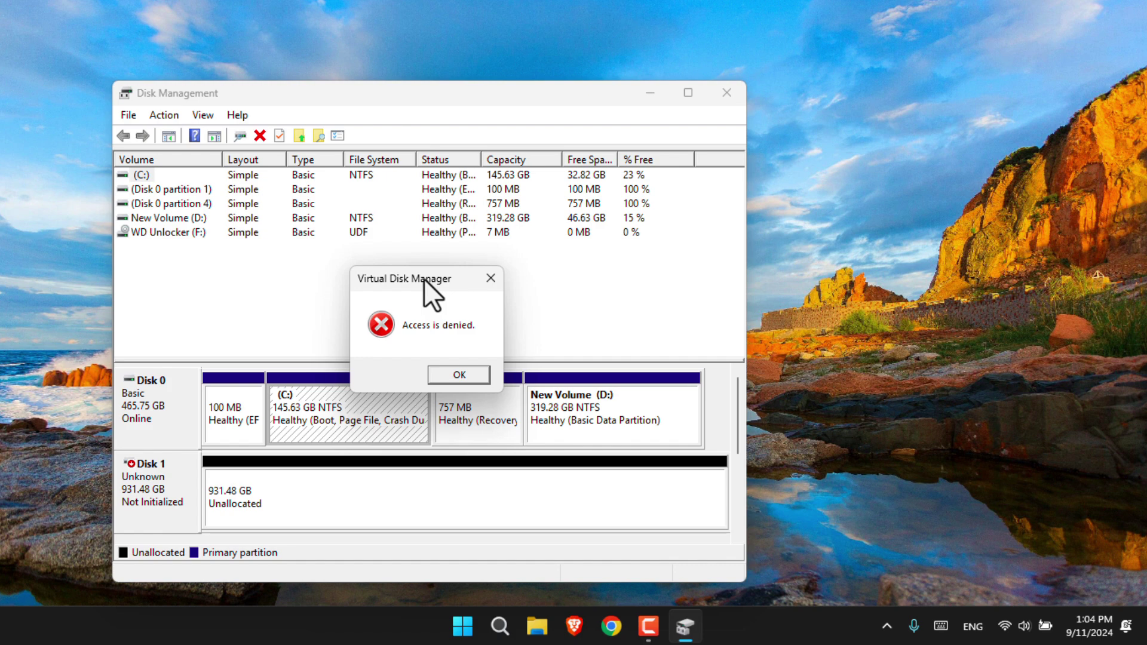
Dismiss the error, maximize Disk Management, and open Disk 1's properties
click(460, 376)
click(689, 92)
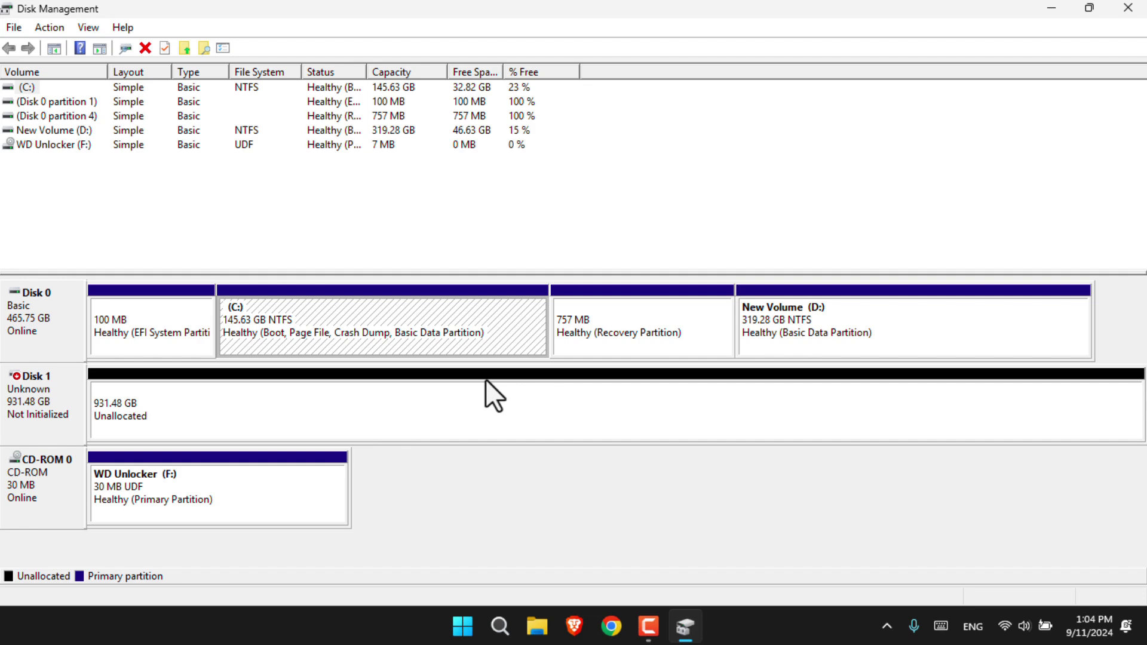
right_click(234, 396)
click(291, 469)
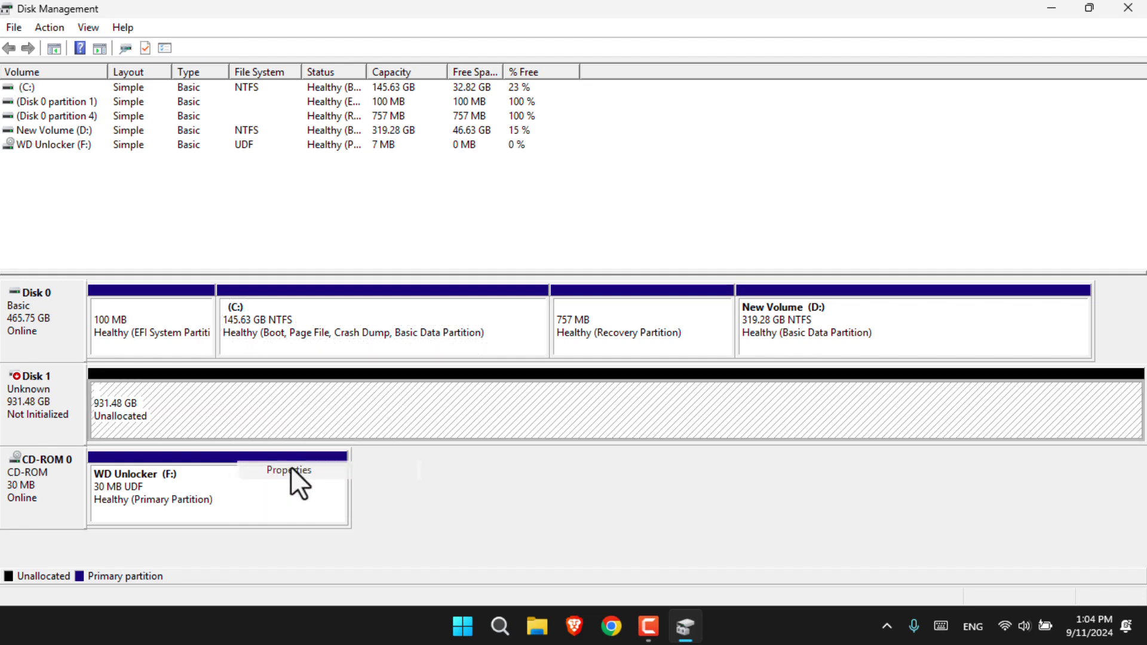
Review the Details, Driver, Volumes and Policies tabs of the WD My Passport 0820, then close it
click(232, 91)
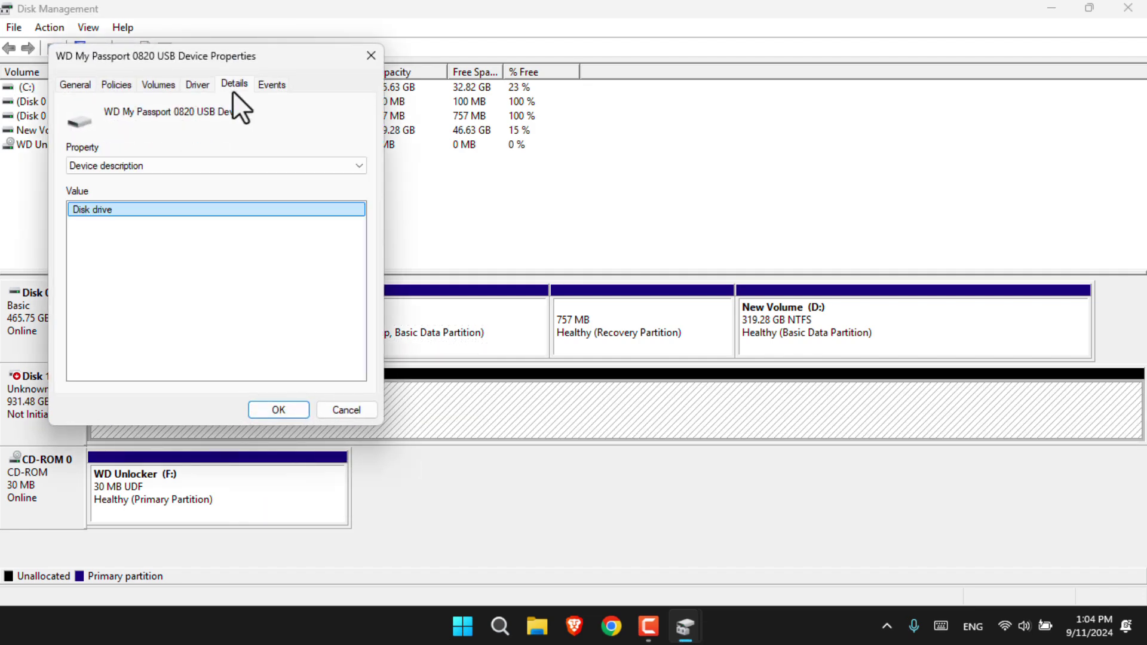
click(188, 85)
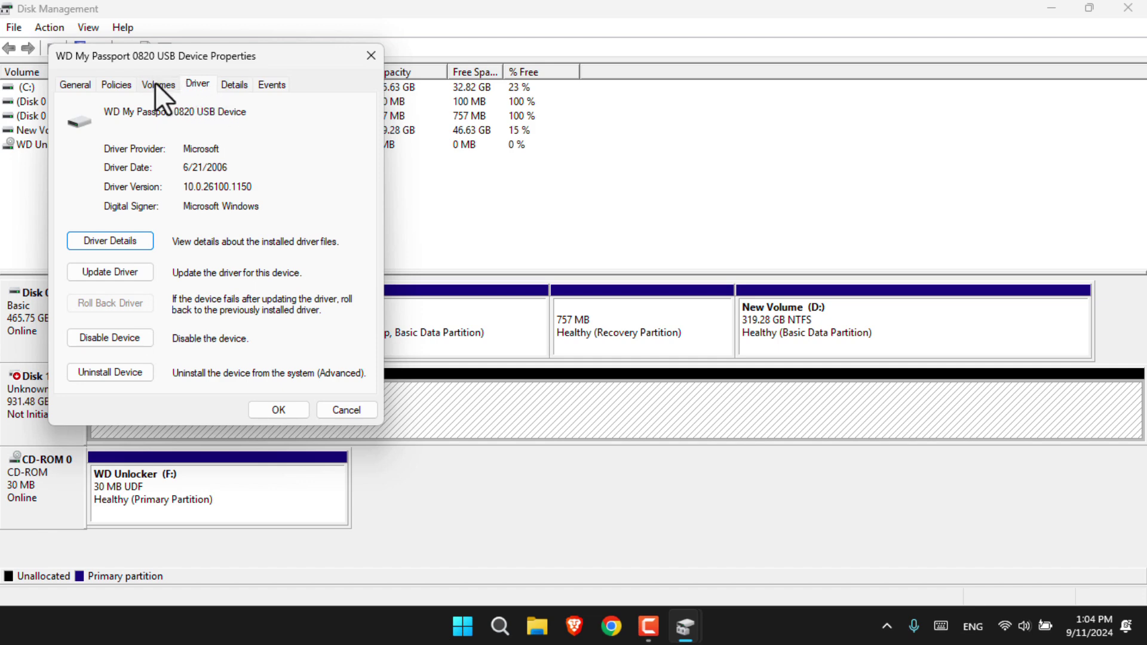
click(156, 86)
click(123, 85)
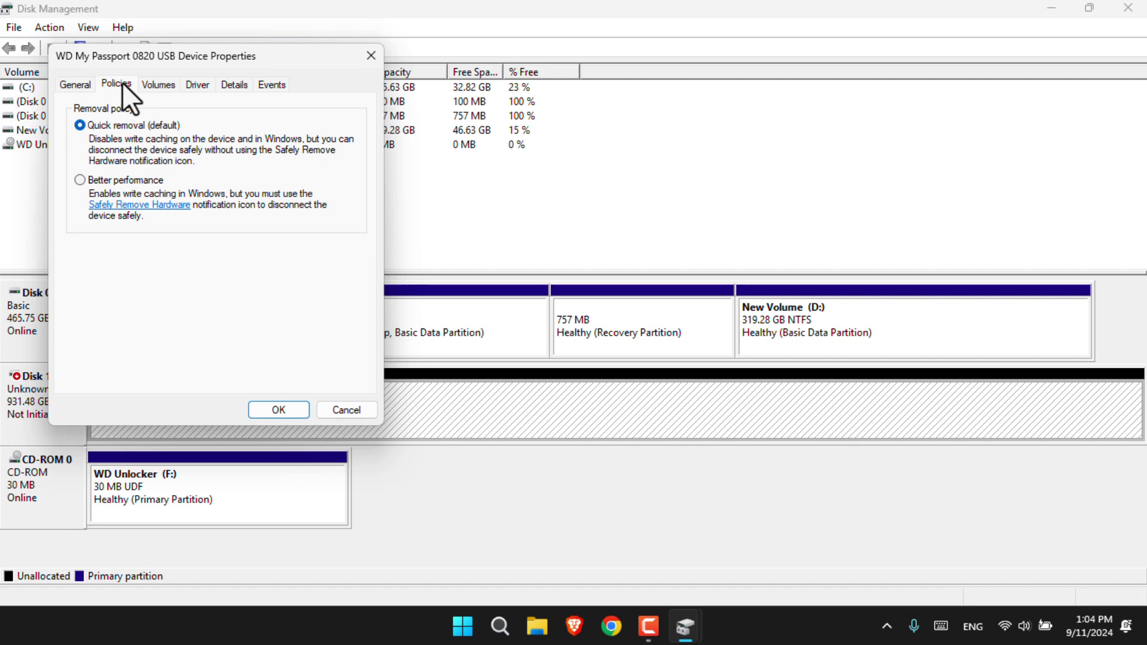
click(373, 56)
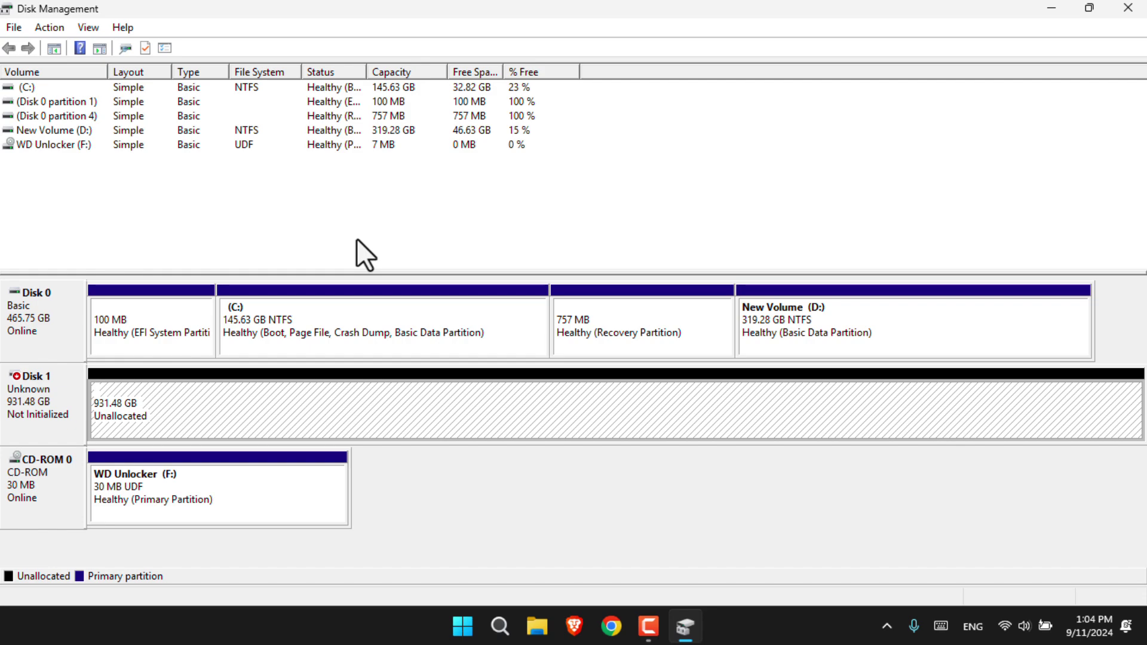
Close Disk Management, launch diskpart from Run, and list all disks
key(alt+F4)
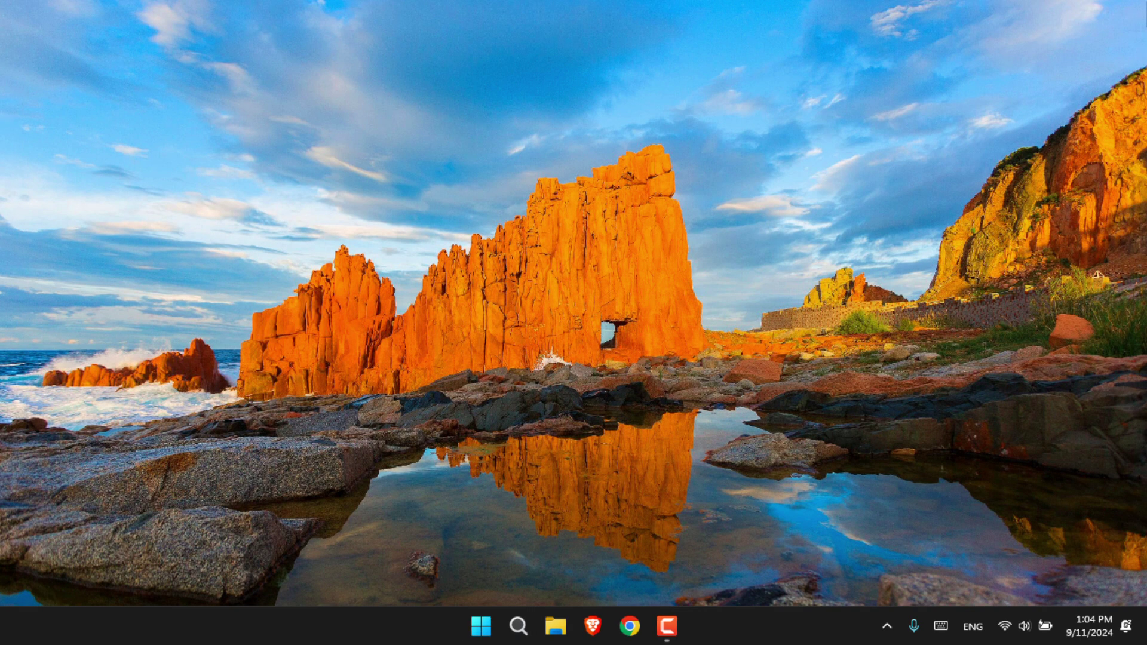
key(super+r)
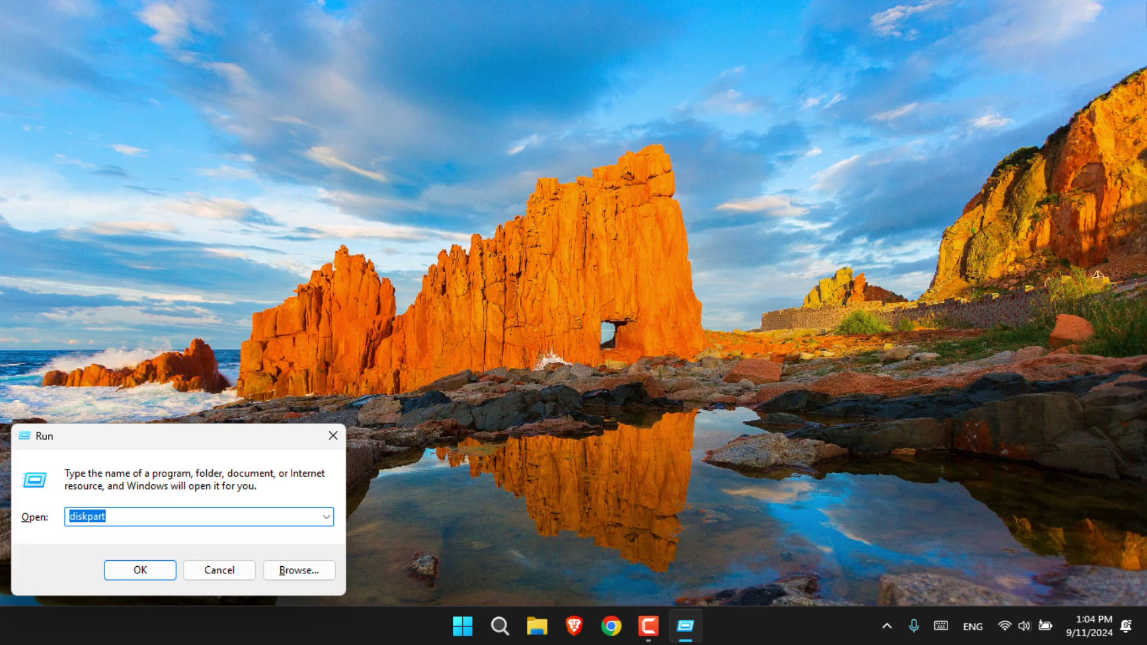
key(Return)
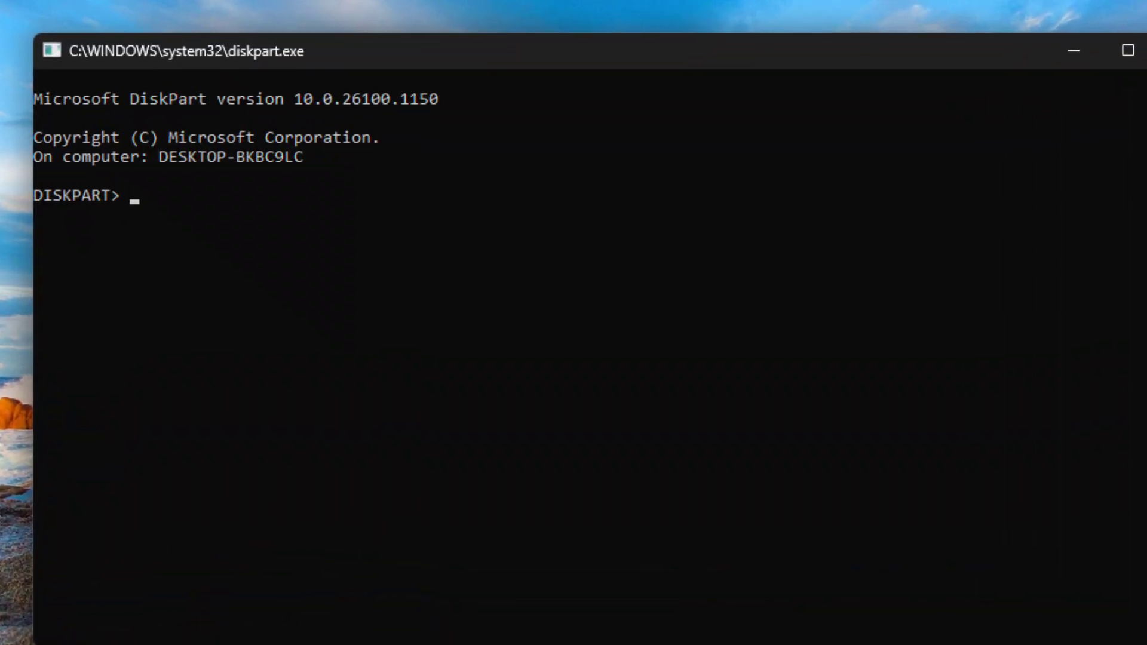
text(list fi)
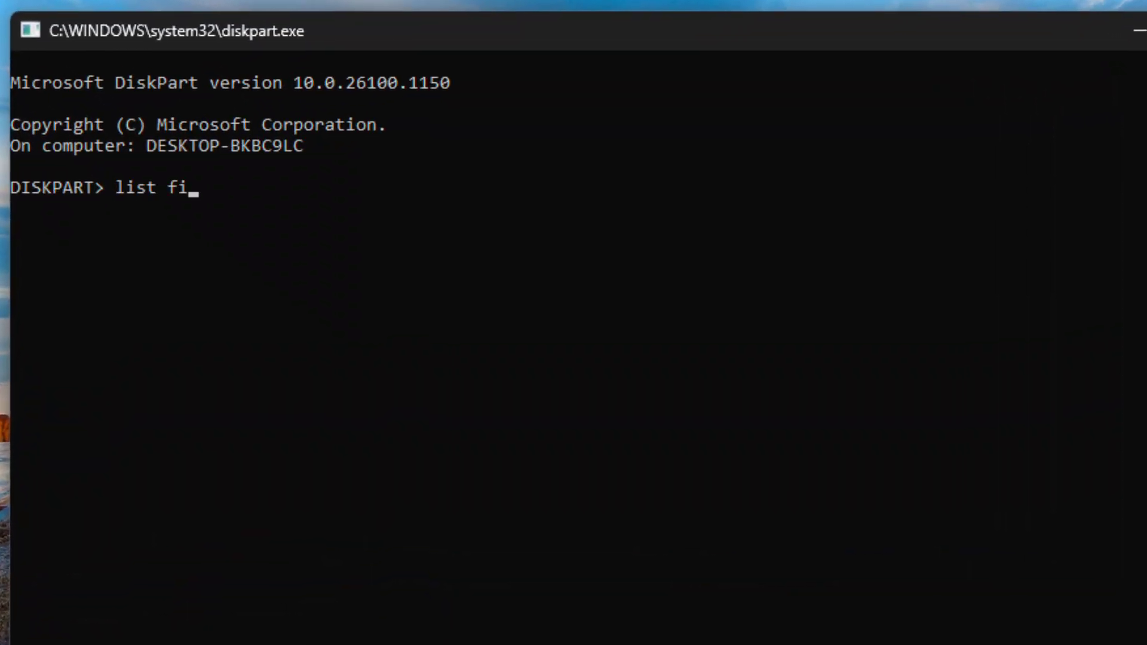
key(BackSpace)
key(BackSpace)
text(disk)
key(Return)
Select disk 1 and run 'create partition primary', which returns Access is denied
text(sel)
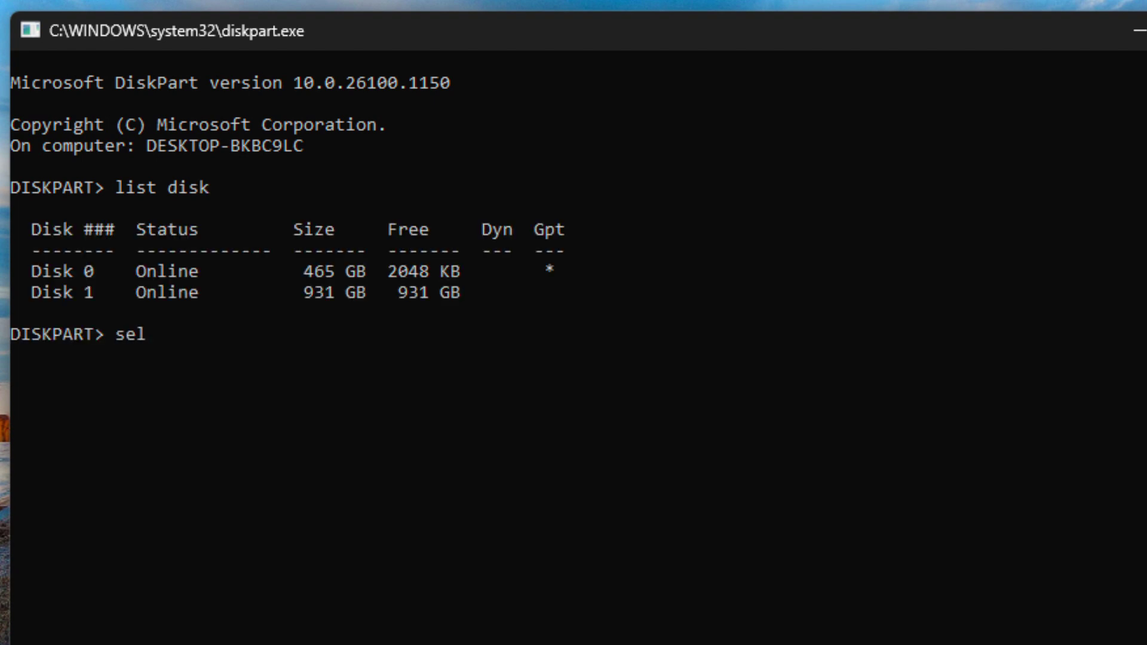
text( disk 1)
key(Return)
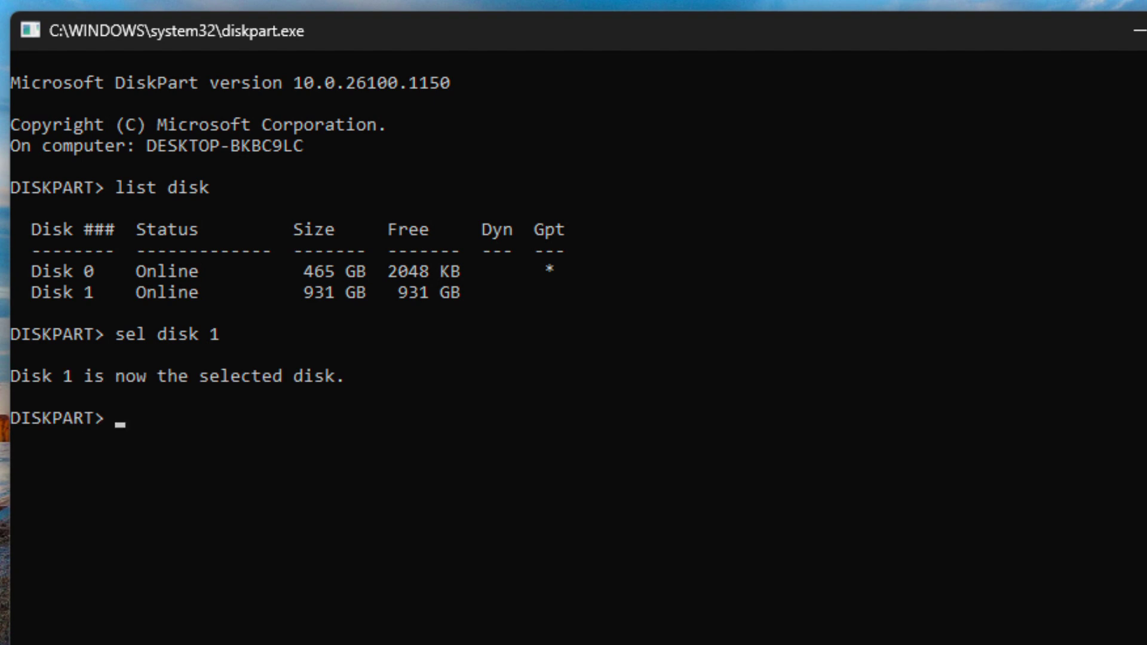
text(create pa)
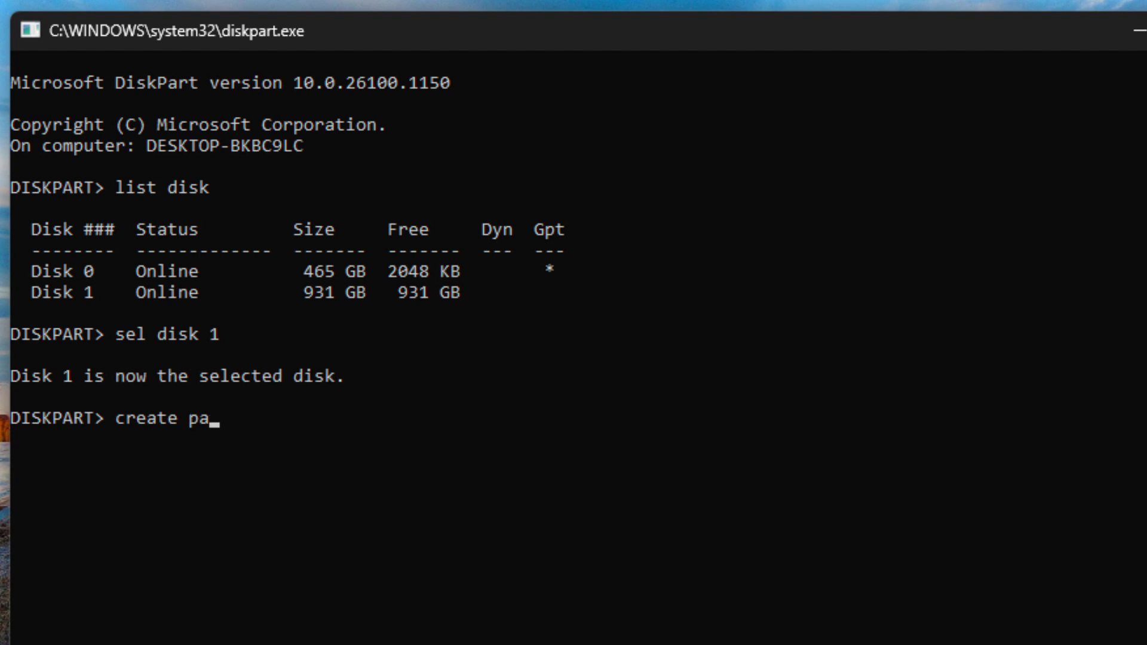
text(rtition )
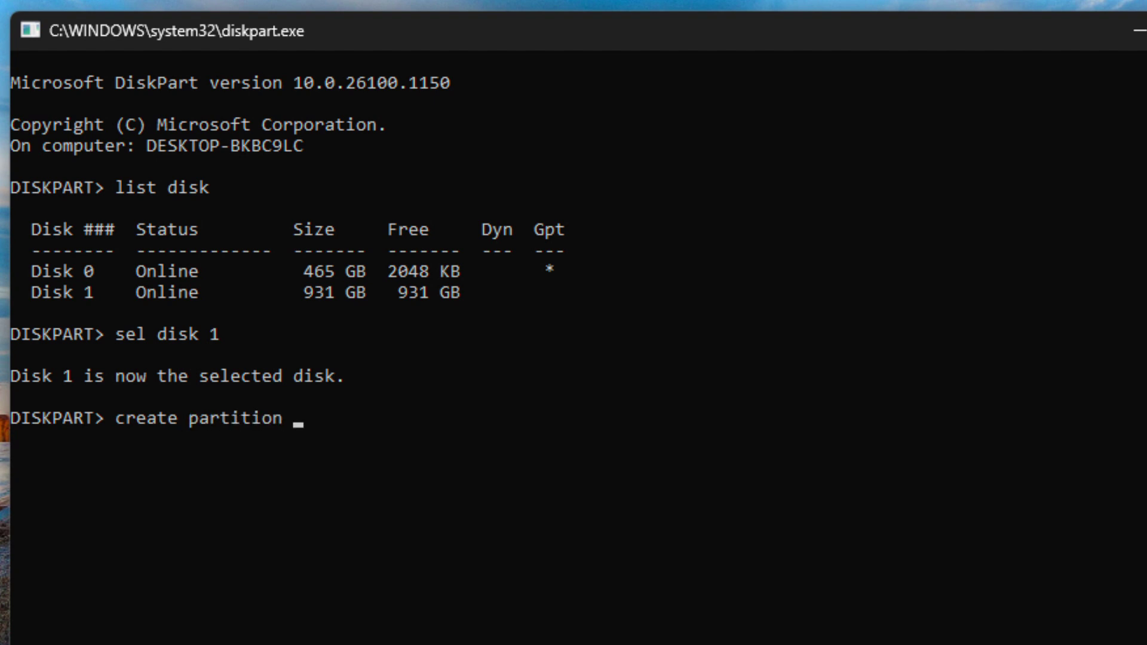
text(primary)
key(Return)
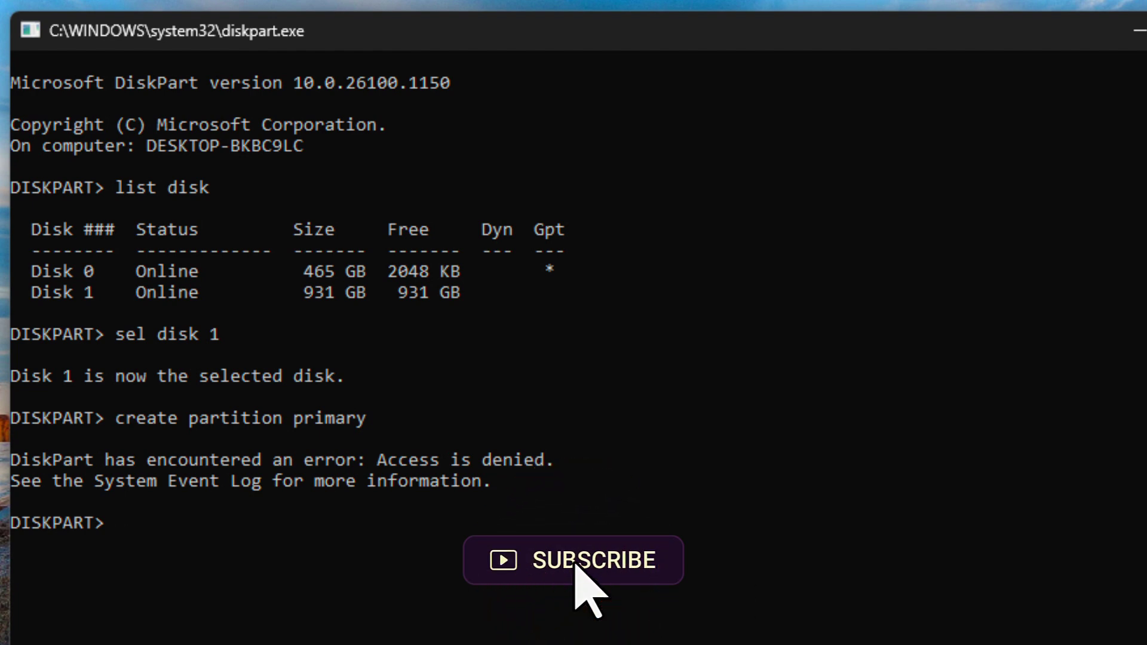
Run 'clean' on disk 1, then check the drives in File Explorer
text(clean)
key(Return)
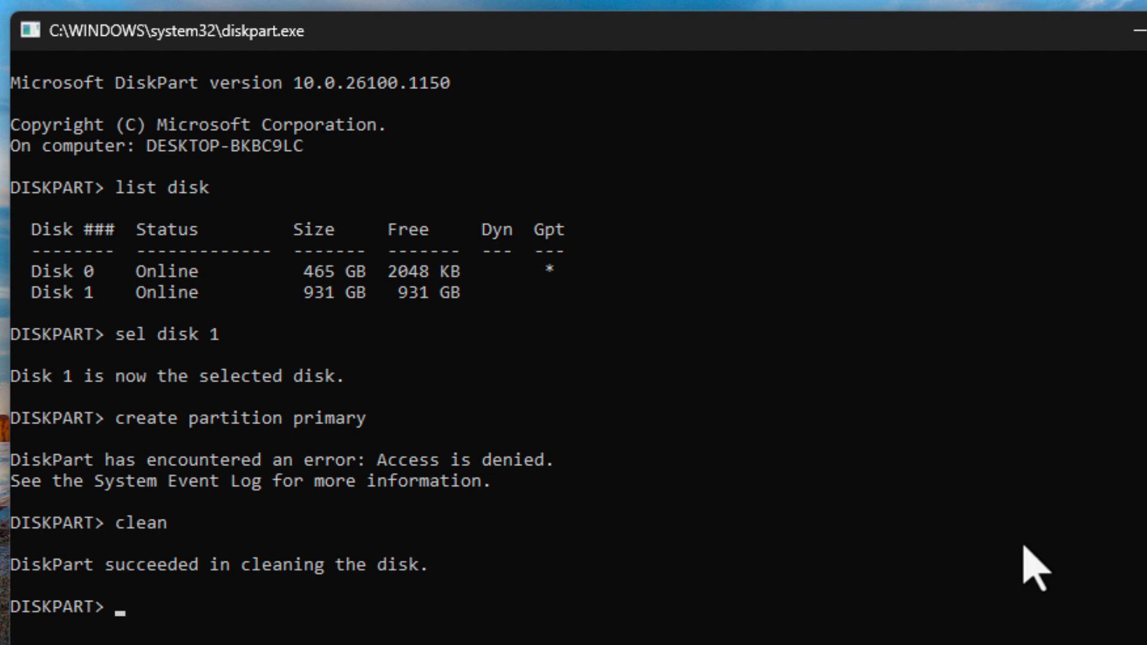
key(super+e)
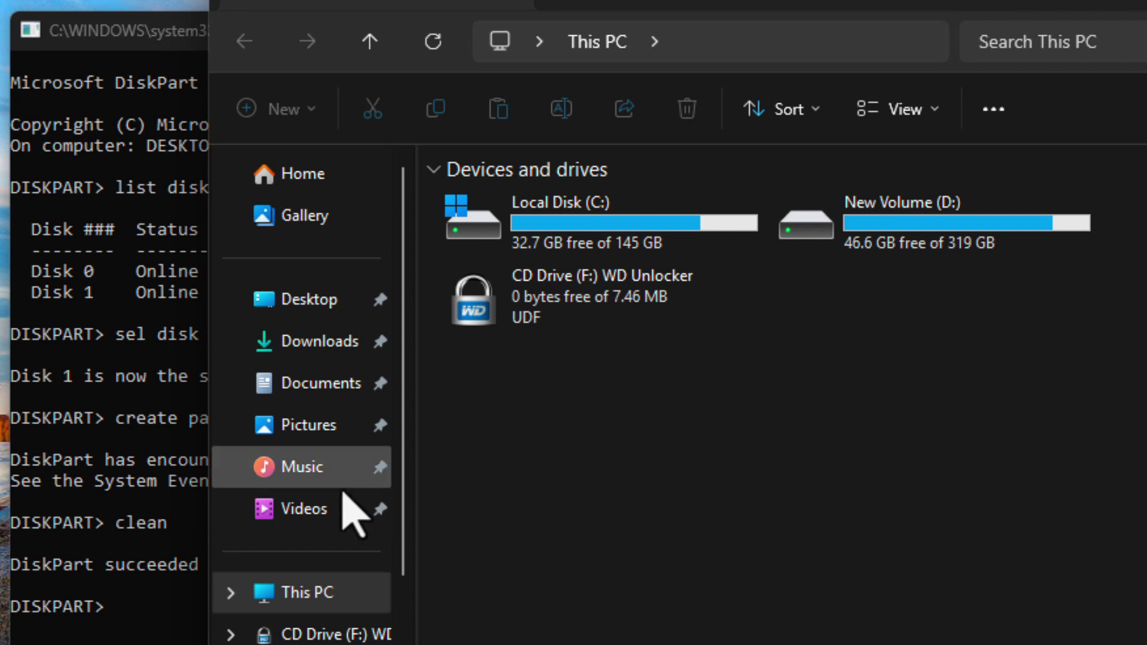
Retry 'create partition primary' in DiskPart, which is denied again, then close the console
click(153, 511)
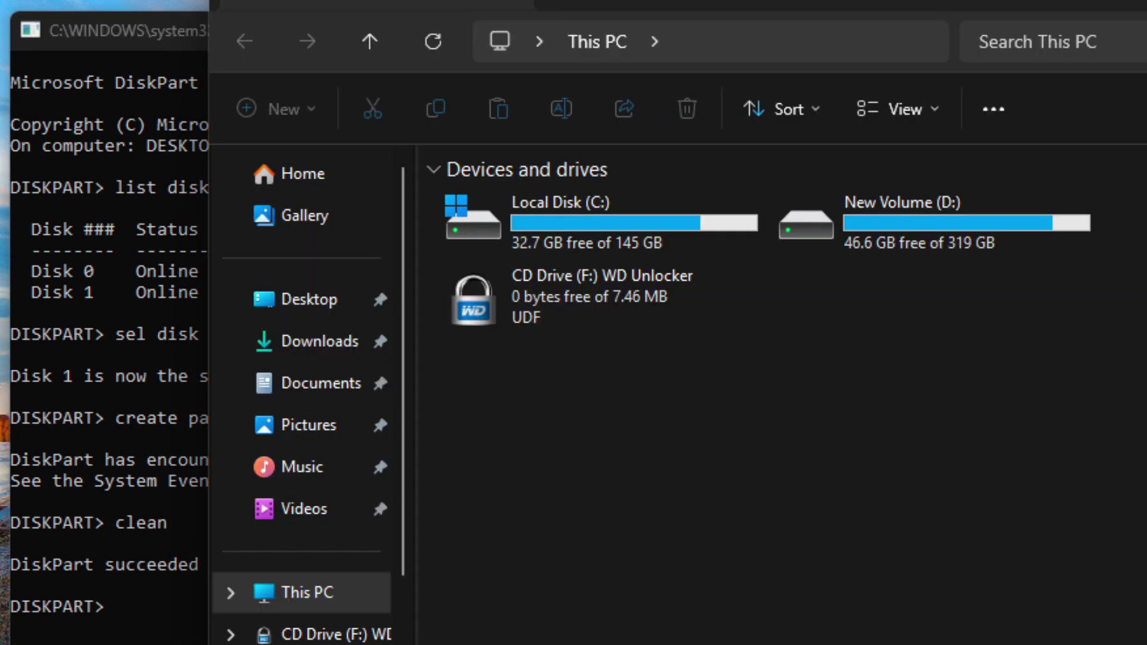
click(551, 556)
text(create partition primary)
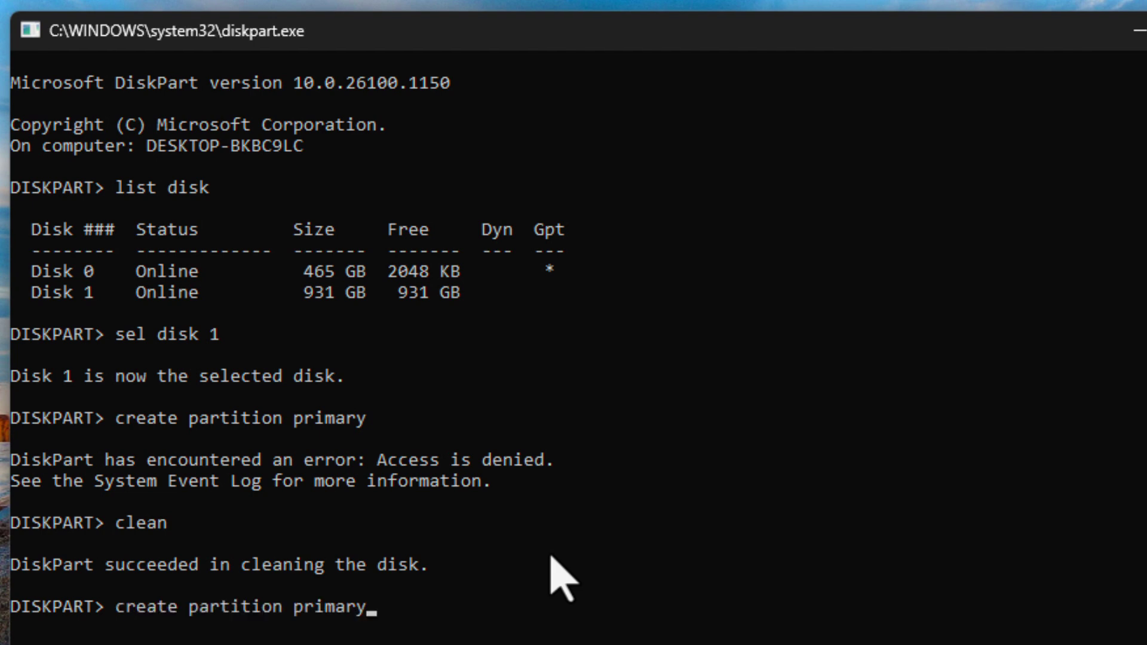
key(Return)
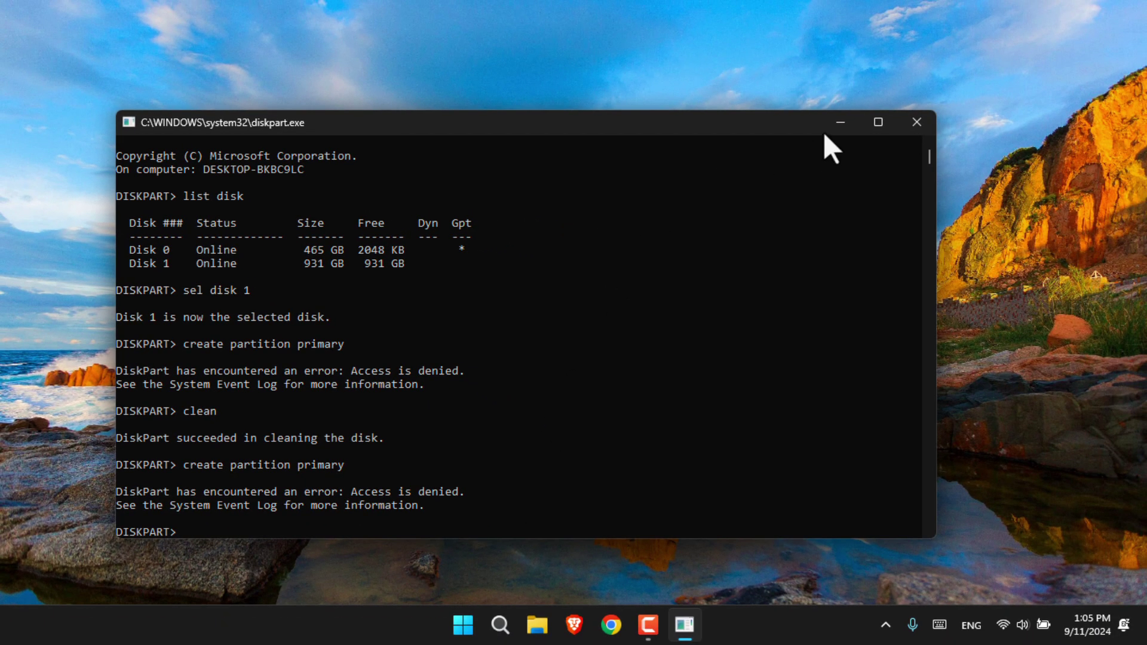
click(919, 123)
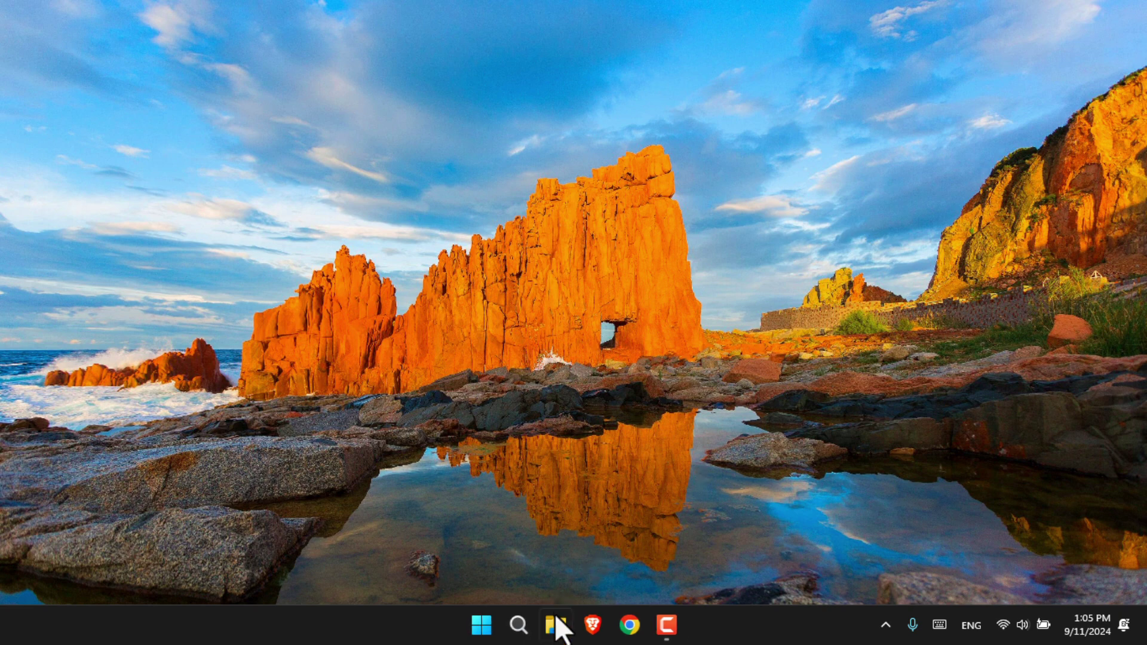
Launch the unlocker from the WD Unlocker drive and submit a password attempt
click(555, 626)
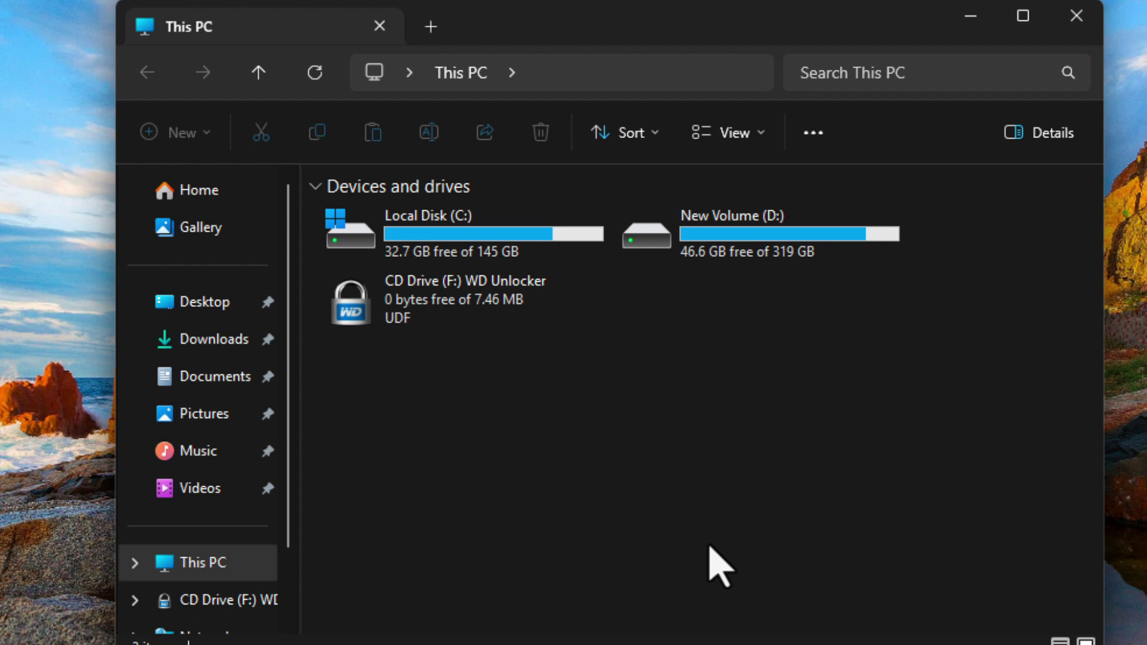
click(468, 306)
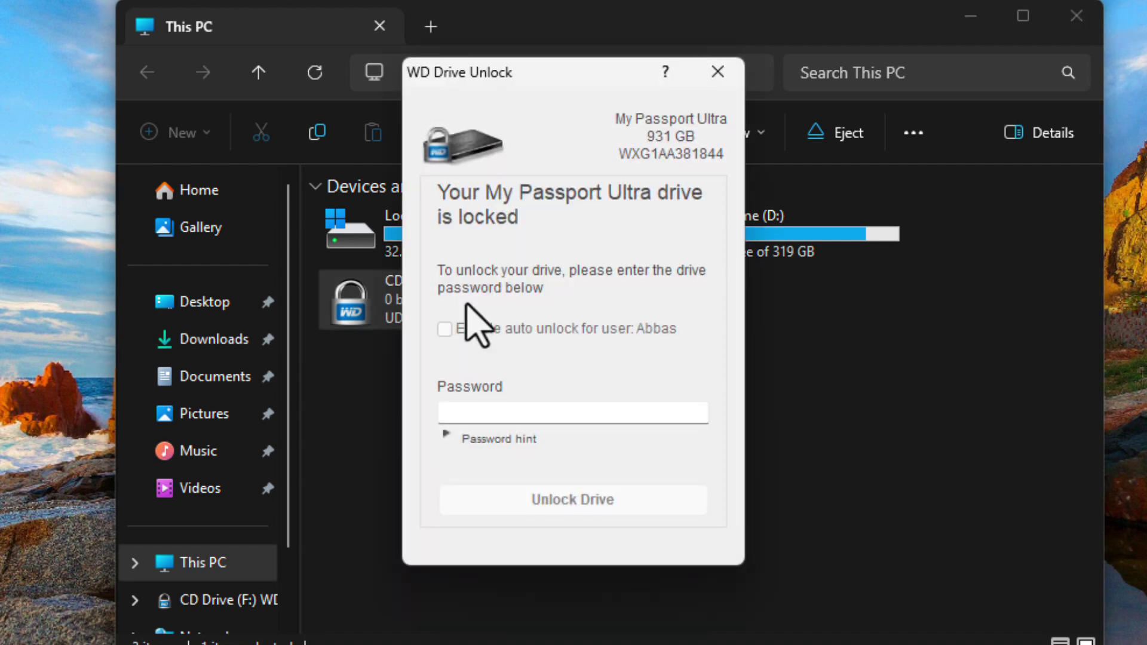
click(549, 413)
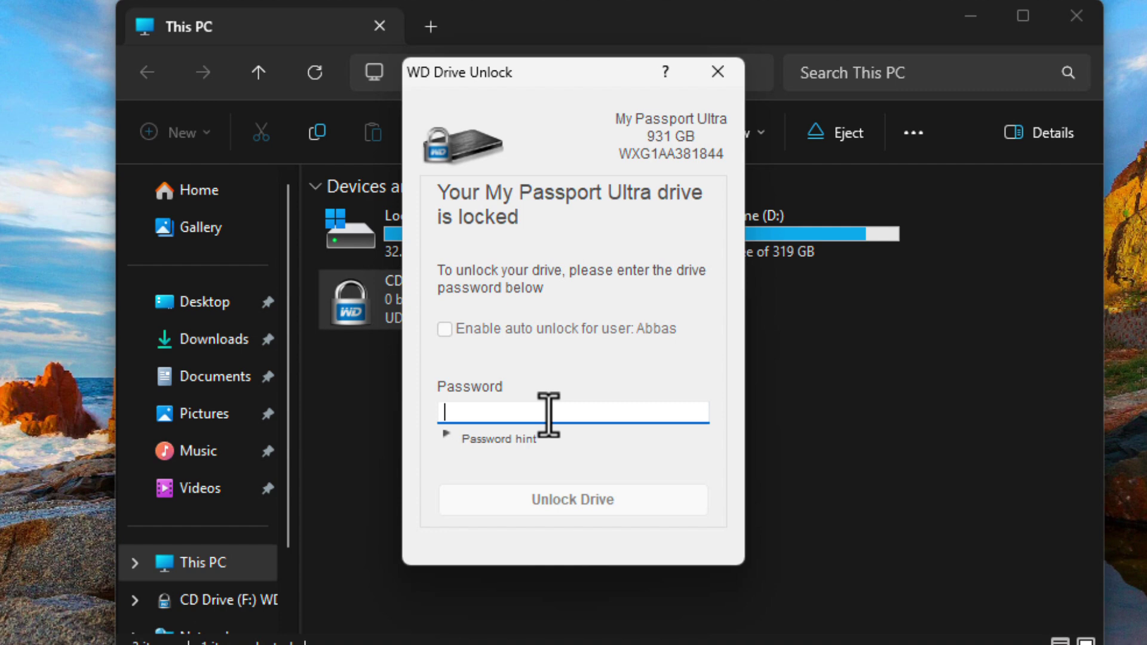
text(******)
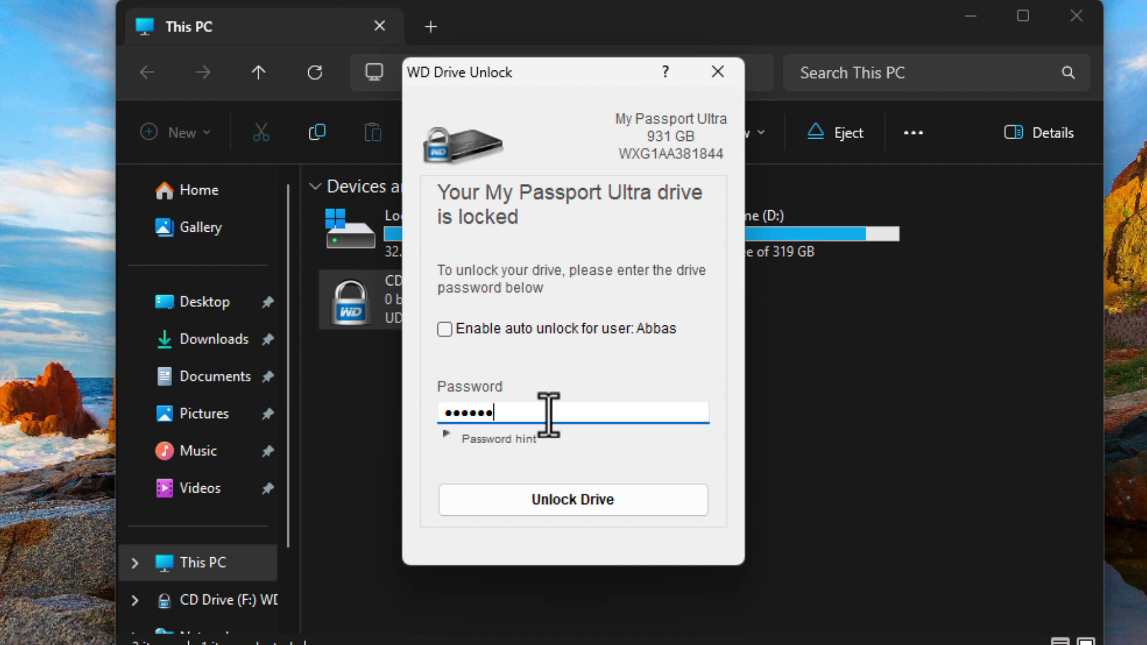
key(Return)
Submit four more wrong password guesses until the too-many-attempts warning appears
text(***)
key(Return)
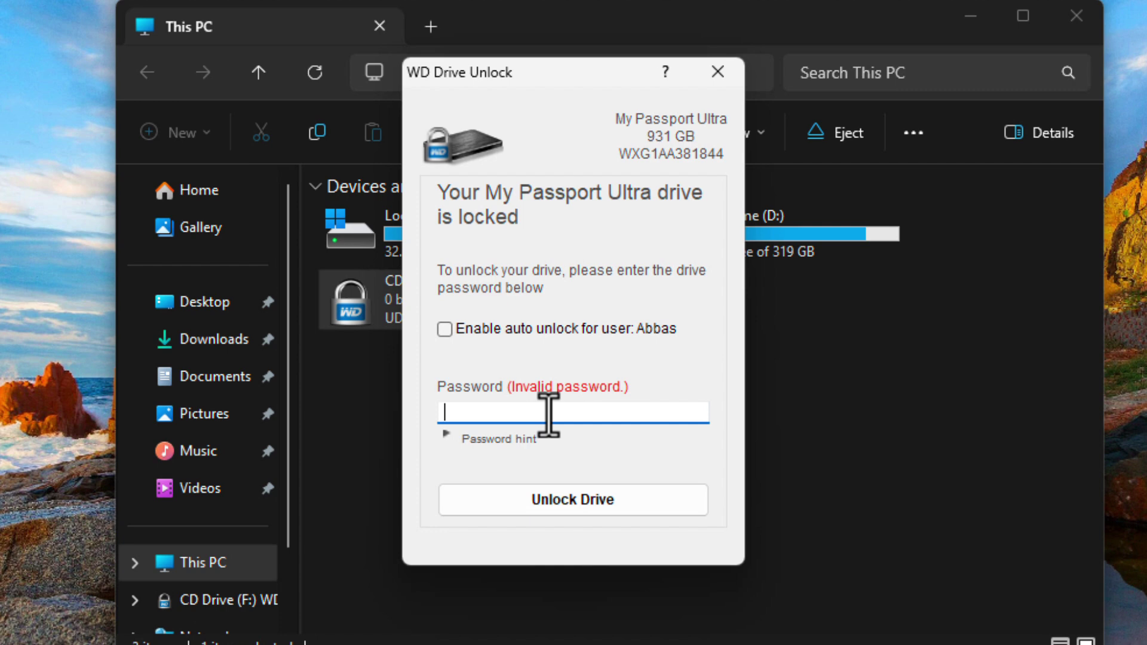
text(*****)
key(Return)
text(****)
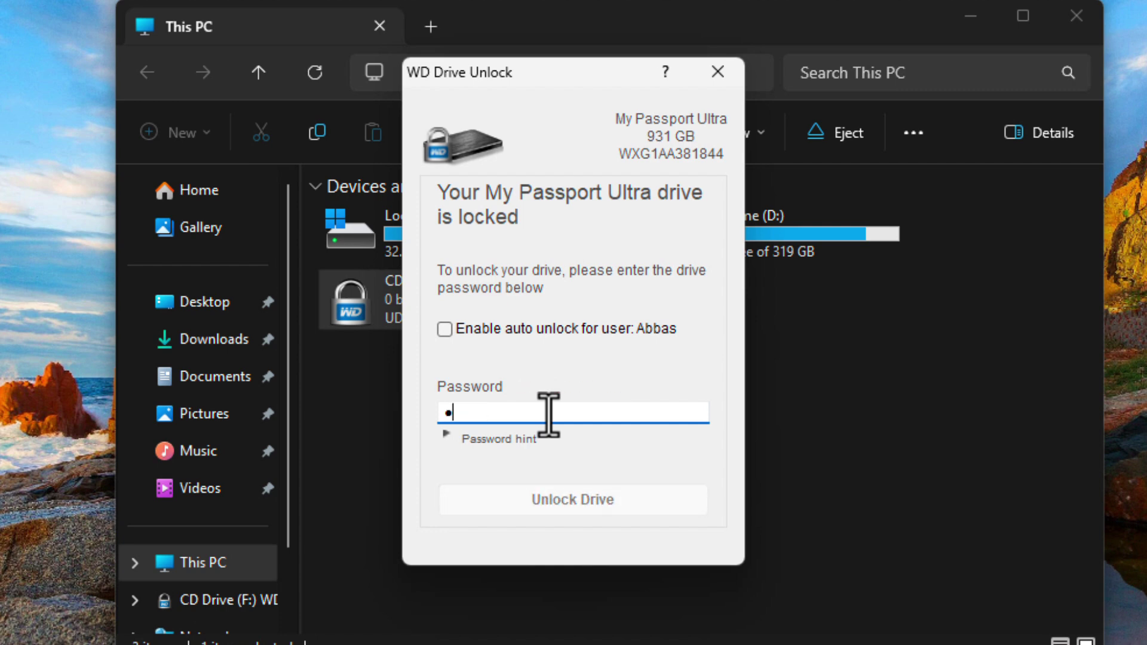
key(Return)
text(**)
key(Return)
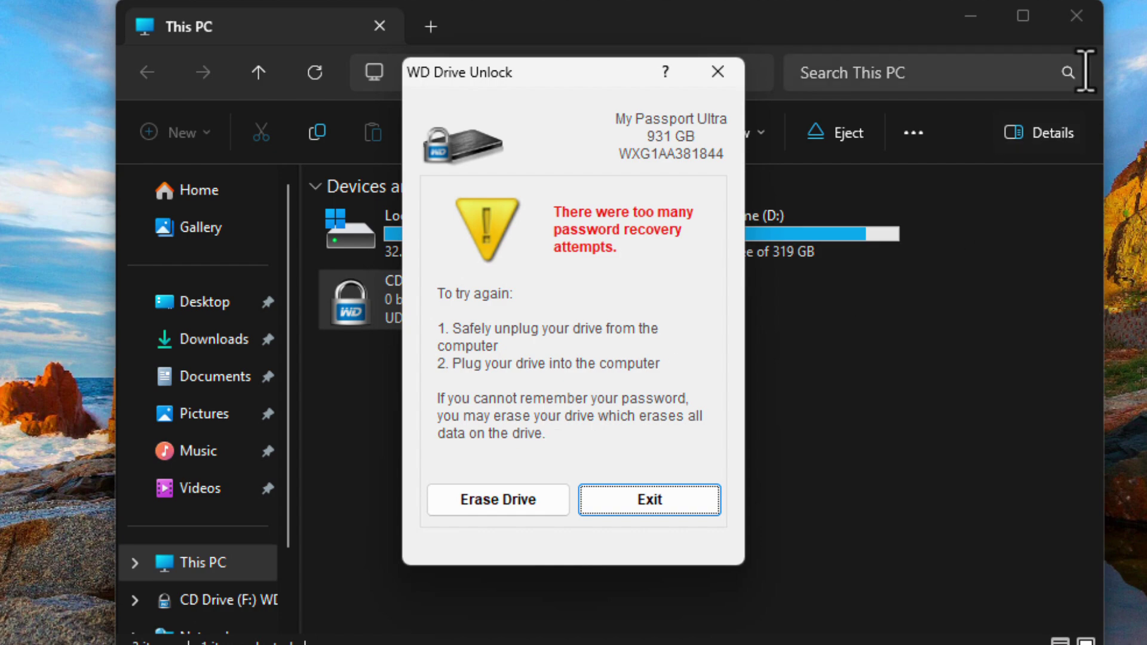
Close File Explorer and move the WD Drive Unlock warning dialog higher on the desktop
click(1093, 20)
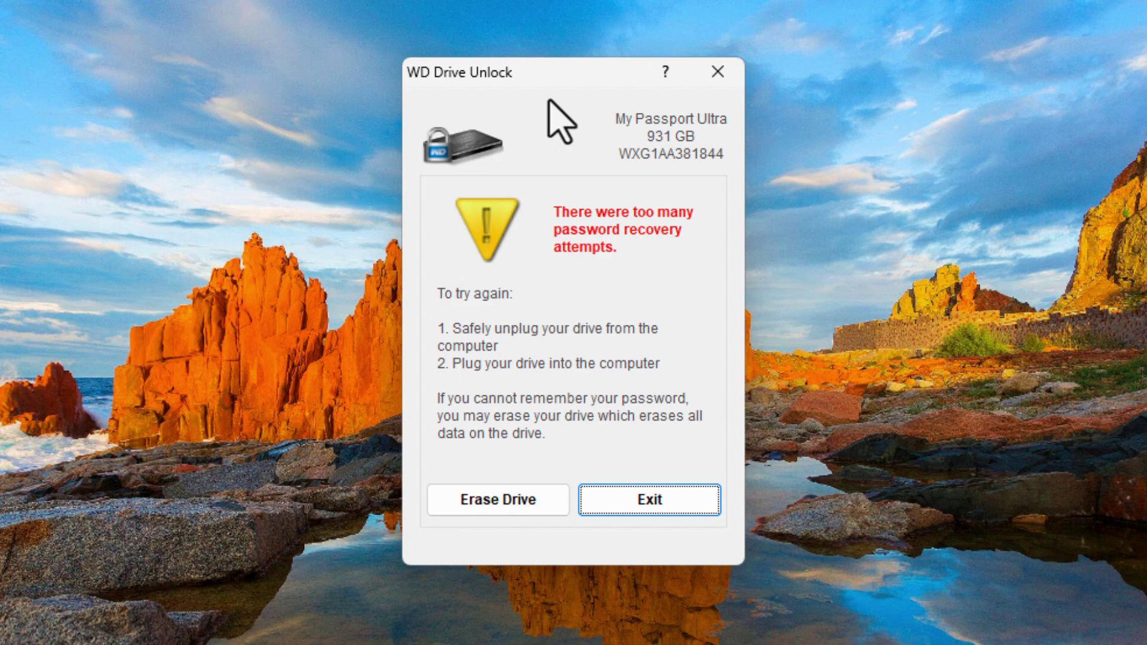
drag(553, 68, 561, 26)
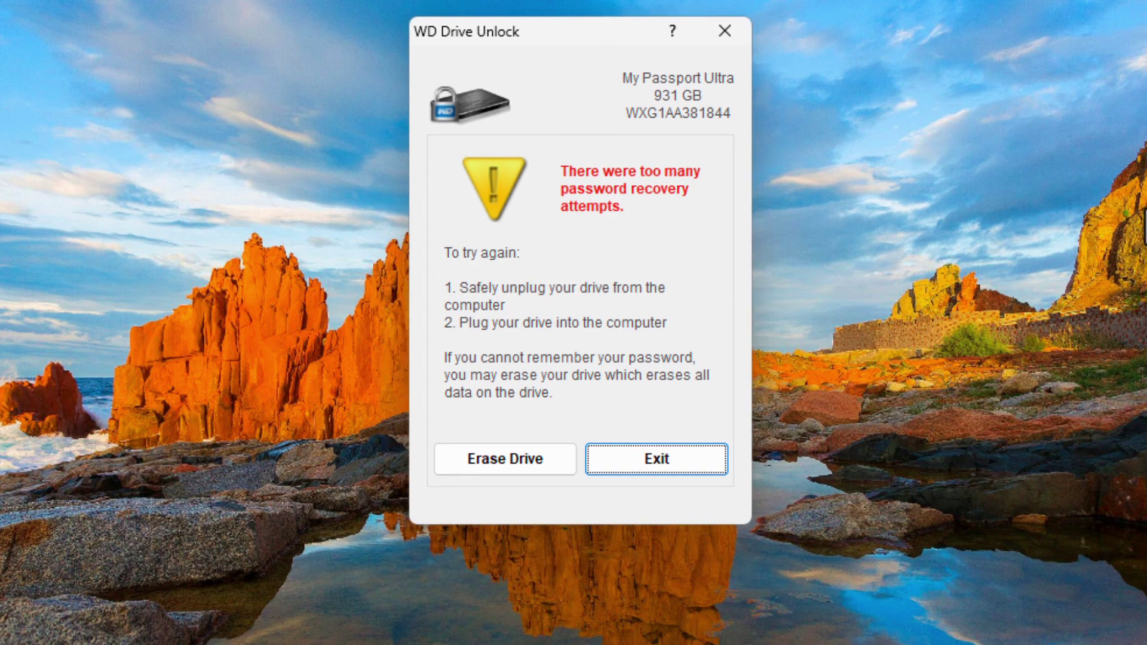